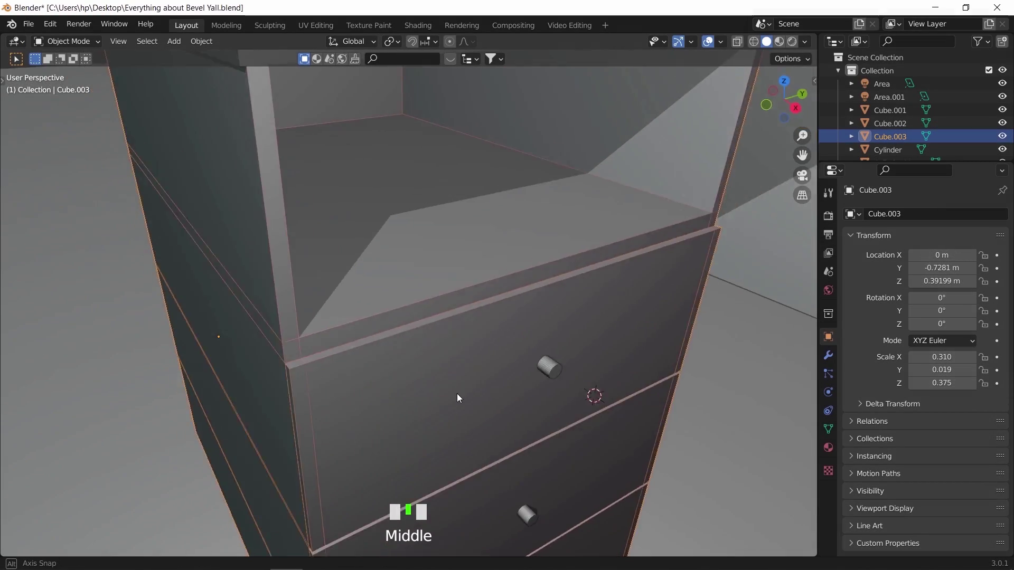
Step: Orbit to the cabinet's corner and select its vertical corner edge in Edit Mode
middle_click_drag(459, 396, 492, 391)
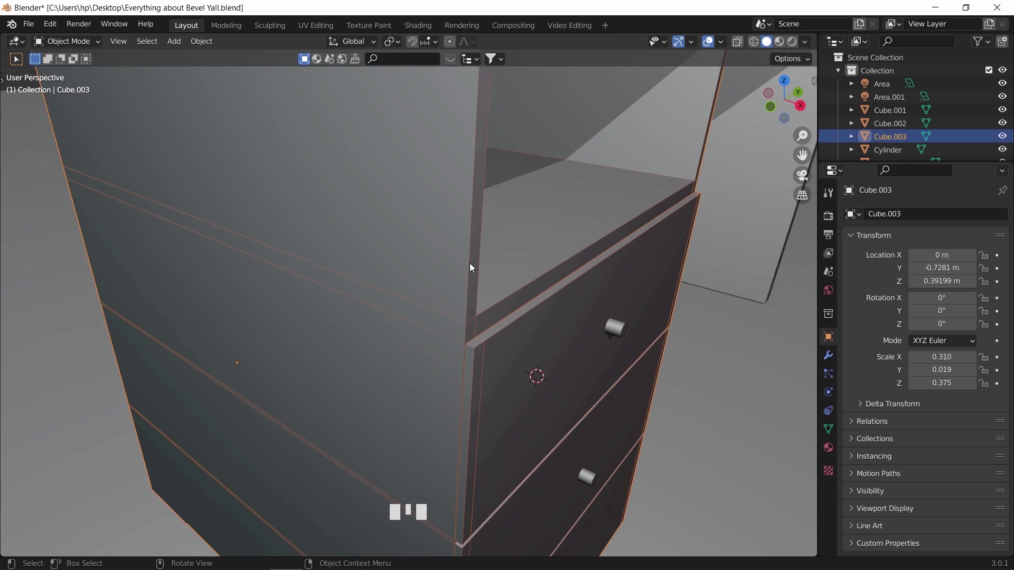
key("Tab")
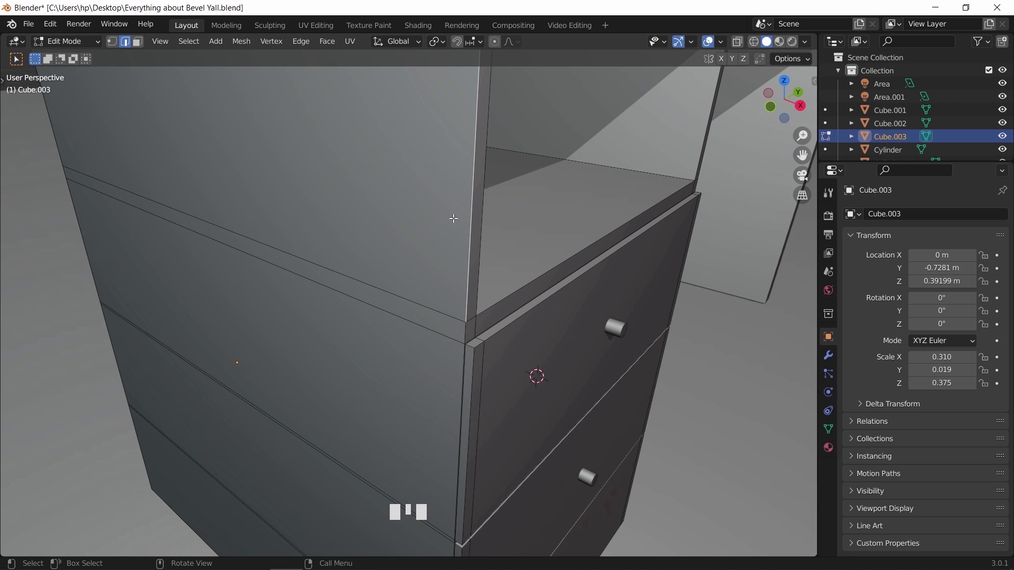
left_click(473, 213)
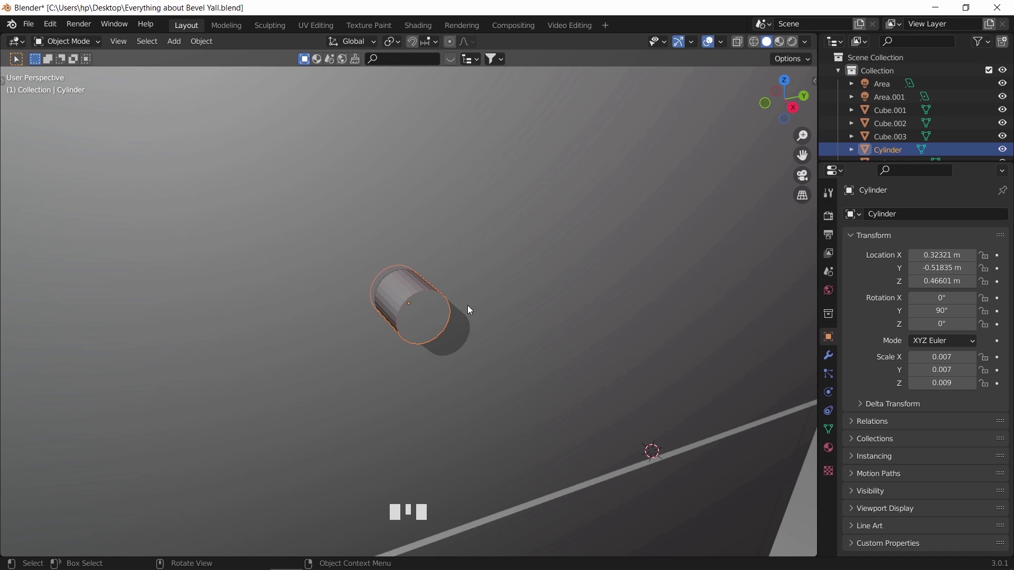
Step: Bevel the knob's cap edge loop with six segments to round its front rim
key("Tab")
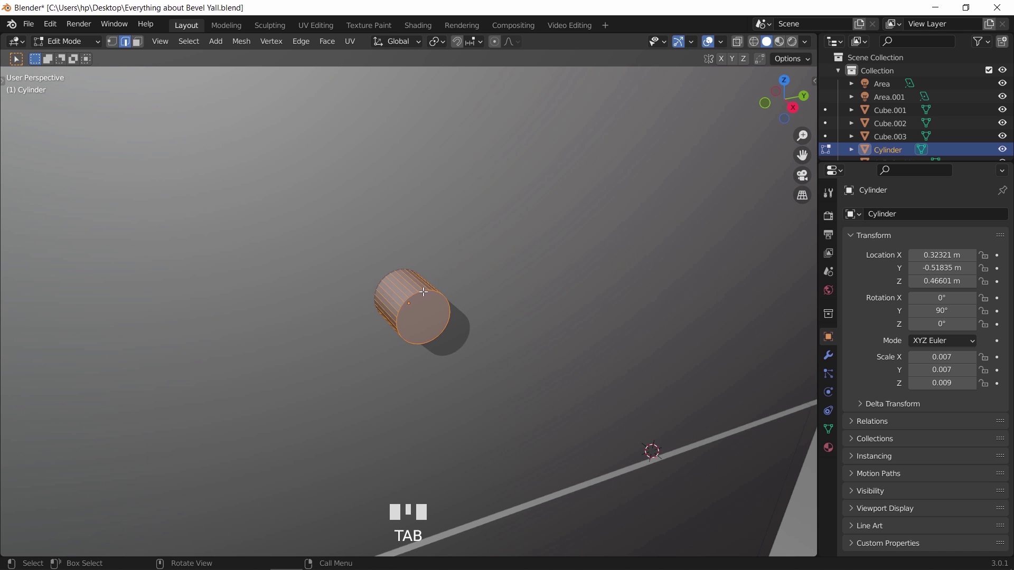
left_click(424, 292)
left_click(439, 300, "alt")
middle_click_drag(442, 330, 454, 332)
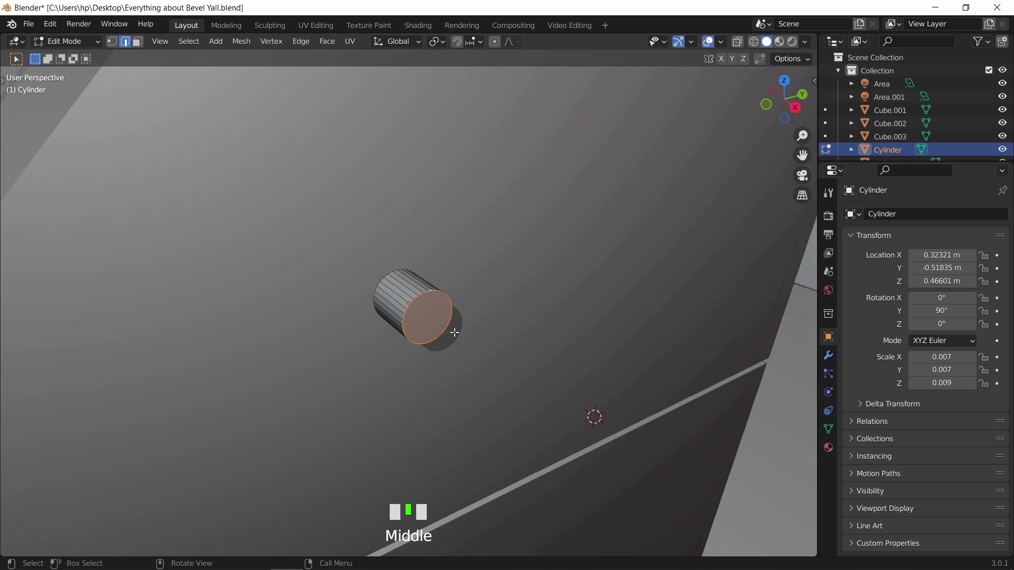
scroll(479, 333, "down", 1)
key("ctrl")
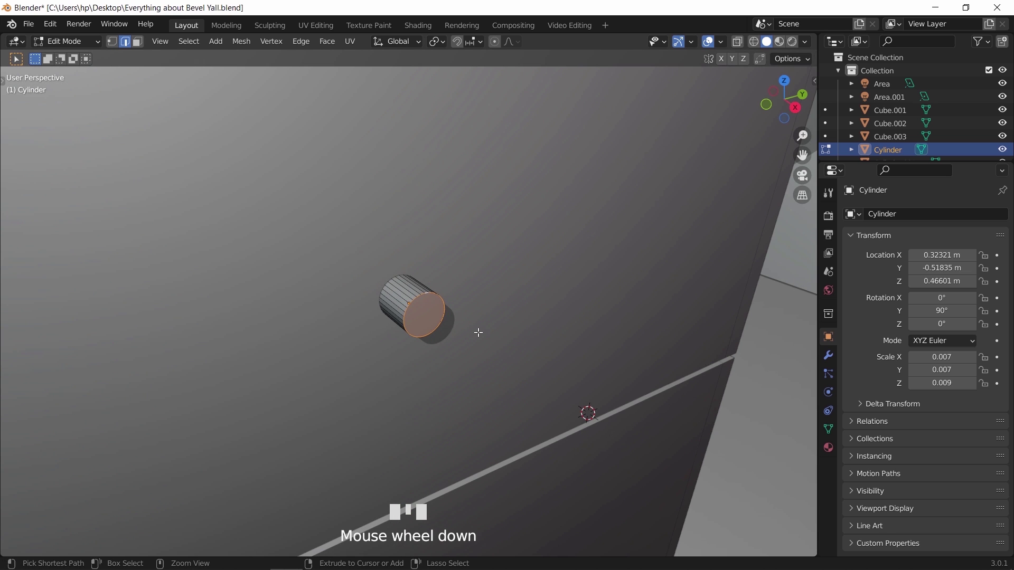
key("ctrl+b")
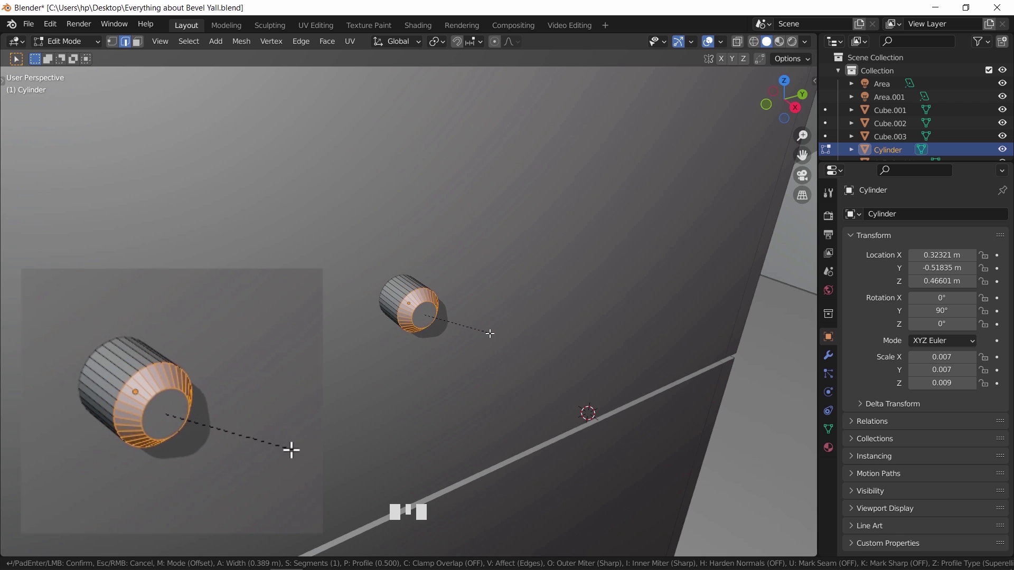
scroll(295, 450, "up", 5)
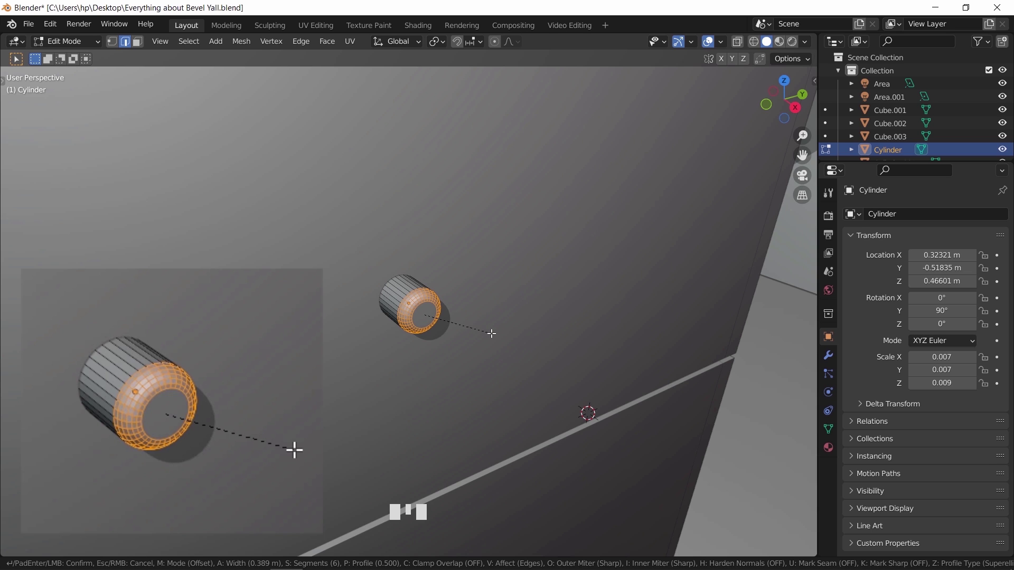
left_click(294, 450)
Step: Back in Object Mode, set the knob to Shade Smooth
key("Tab")
right_click(435, 316)
right_click(433, 314)
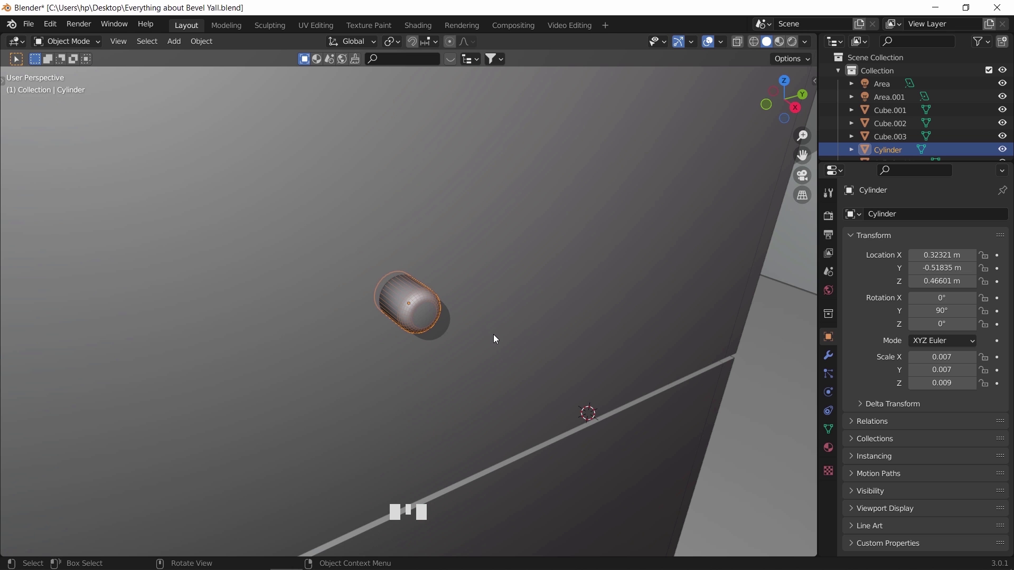
scroll(504, 326, "down", 6)
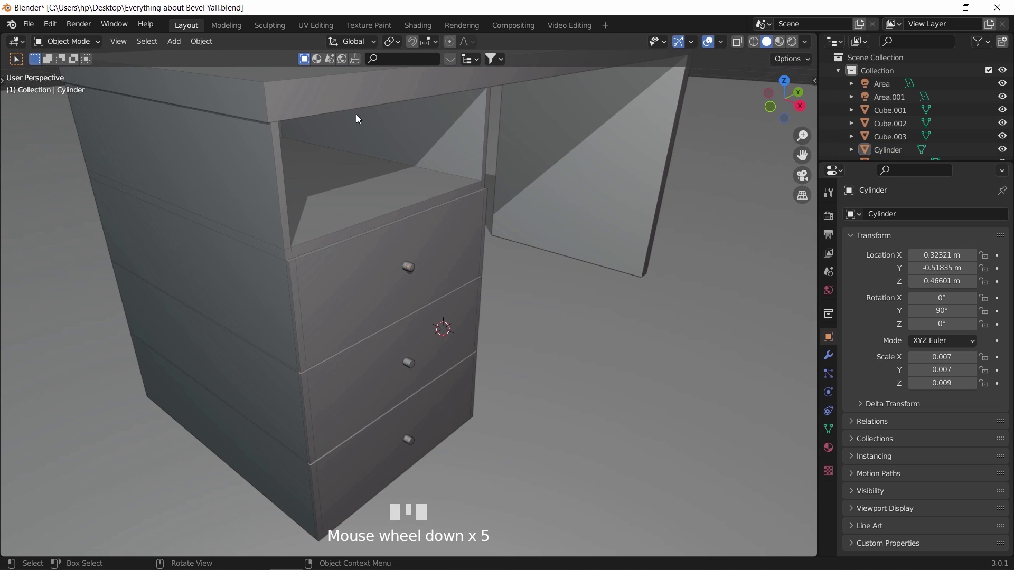
Step: Select the desk top and try bevelling its front edge, cancelling the distorted preview
left_click(386, 117)
middle_click_drag(384, 113, 416, 203, "shift")
key("Tab")
left_click(415, 195)
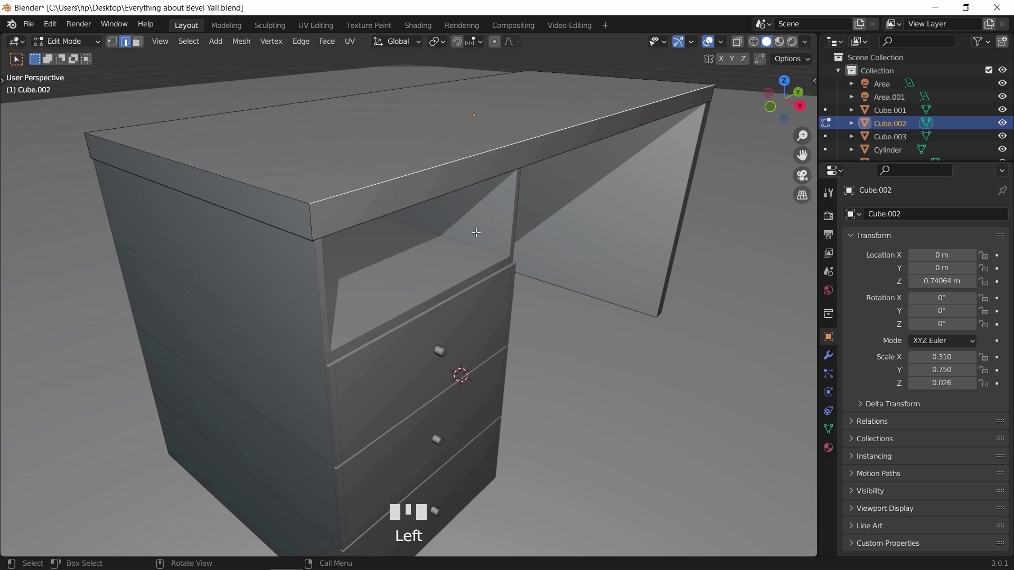
key("ctrl+b")
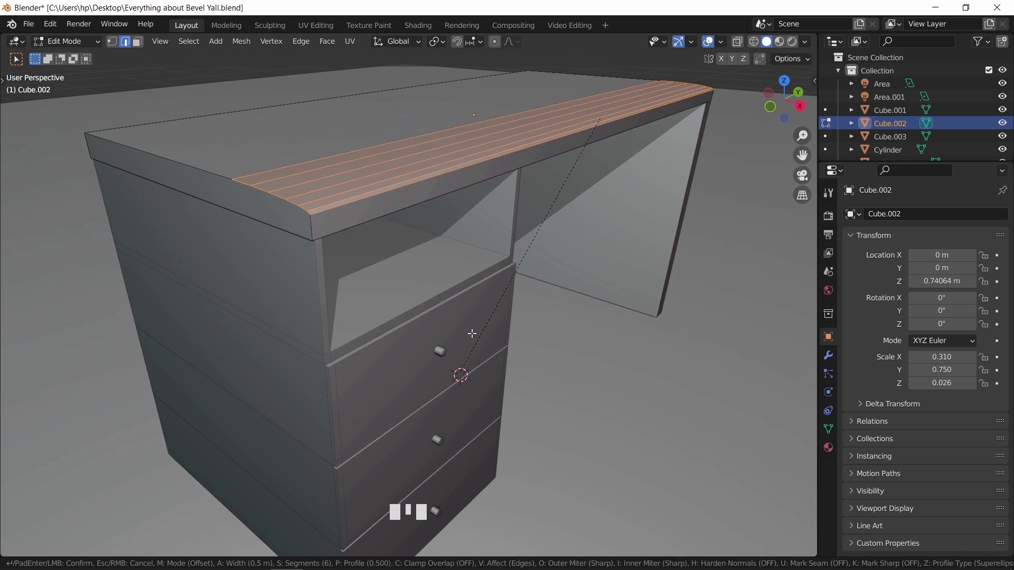
key("Escape")
Step: Apply the desk top's scale so it reads 1.000 on every axis
key("Tab")
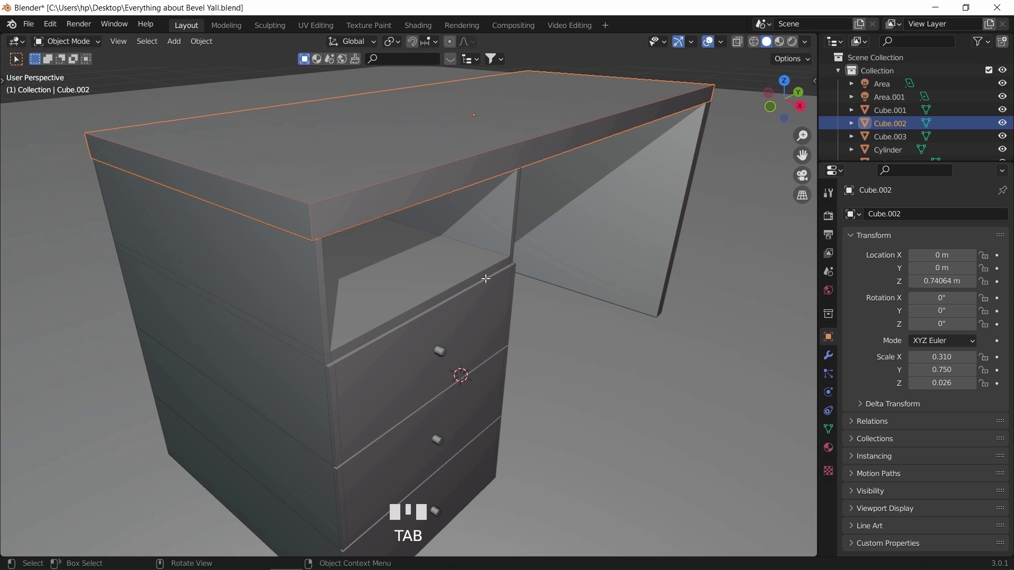
key("ctrl+a")
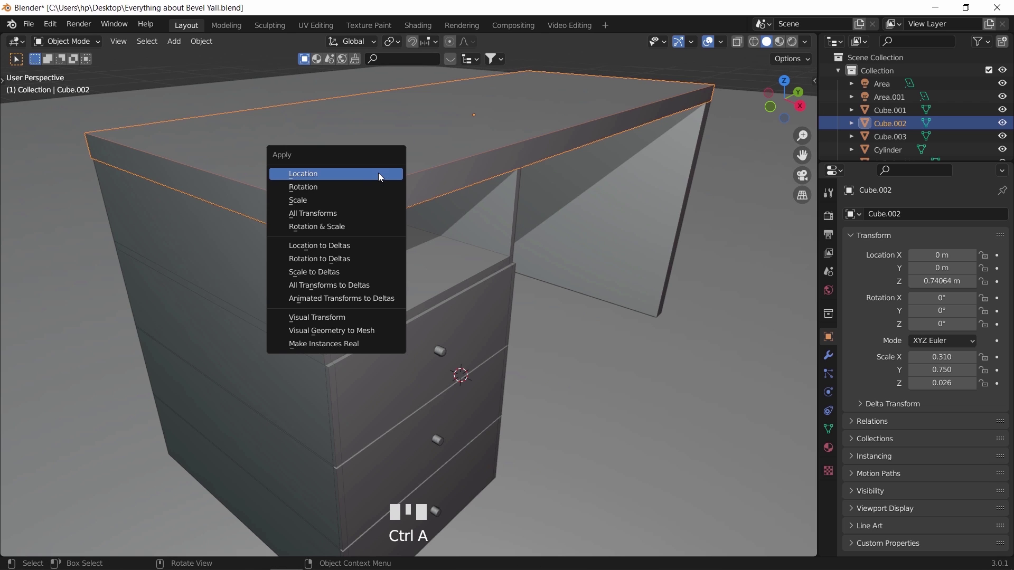
left_click(348, 201)
Step: Test a bevel on the desk top's front edge again, then cancel to keep it square
key("Tab")
left_click(380, 203)
key("ctrl+b")
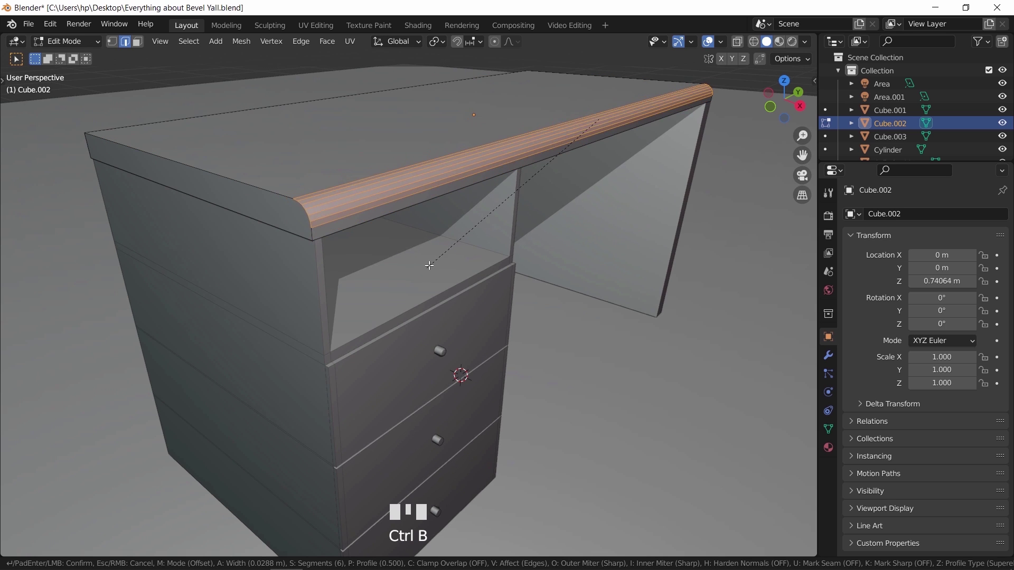
mouse_move(430, 265)
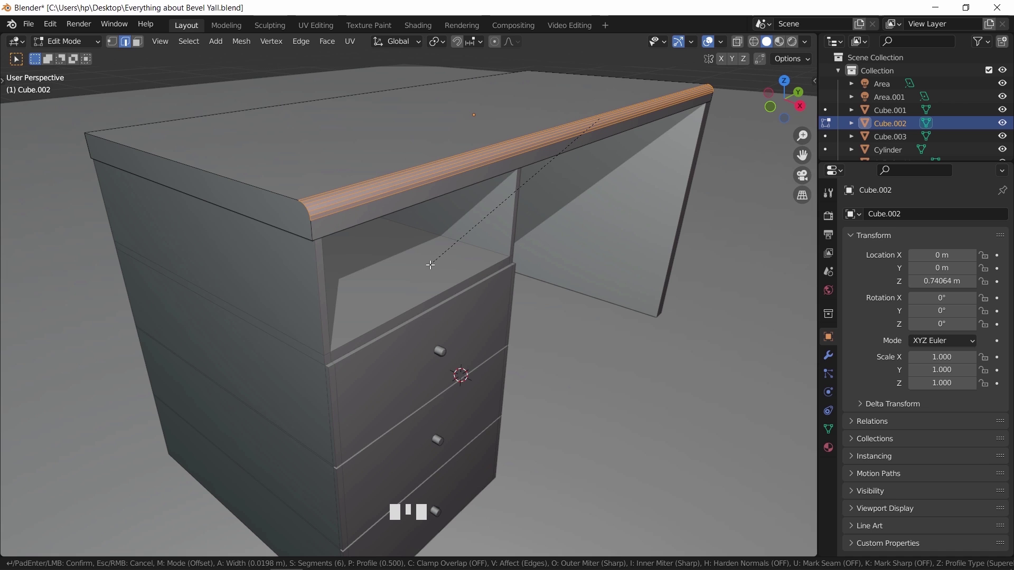
right_click(430, 265)
Step: Give the desk top a Generate > Bevel modifier from the wrench tab (0.1 m, one segment)
key("Tab")
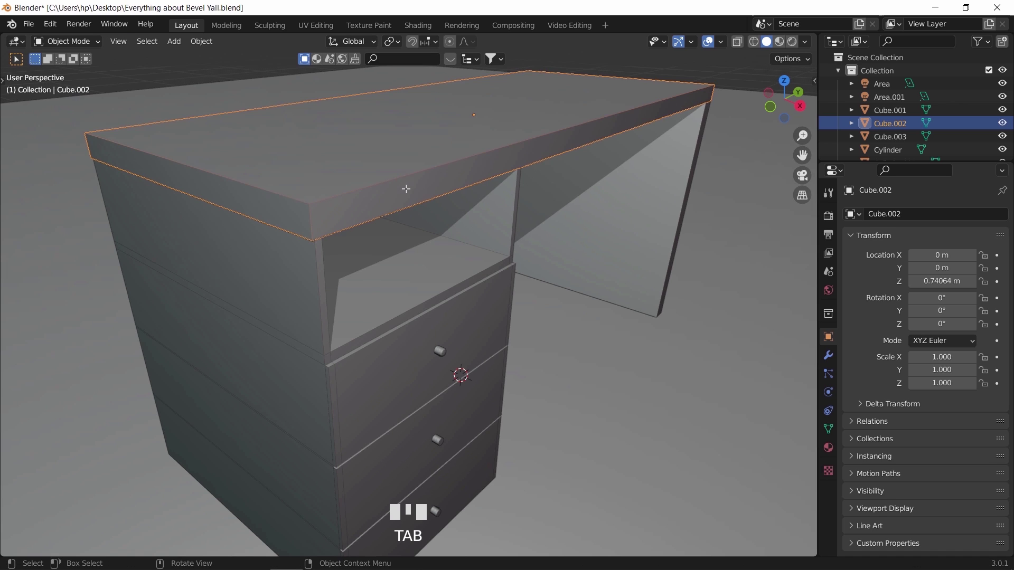
scroll(433, 191, "up", 2)
middle_click_drag(390, 181, 361, 189, "shift")
middle_click_drag(363, 194, 400, 209, "shift")
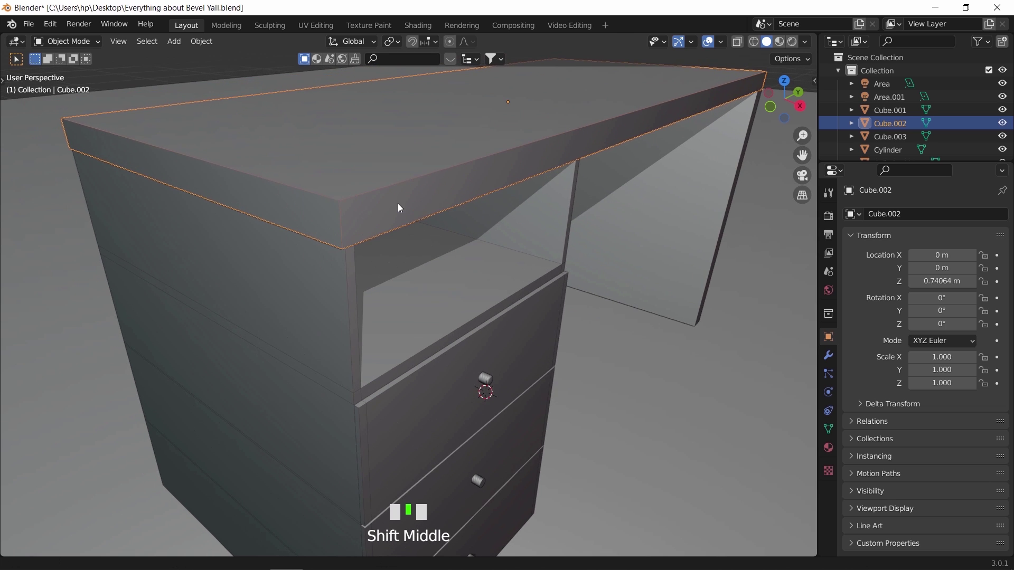
left_click(828, 355)
left_click(870, 218)
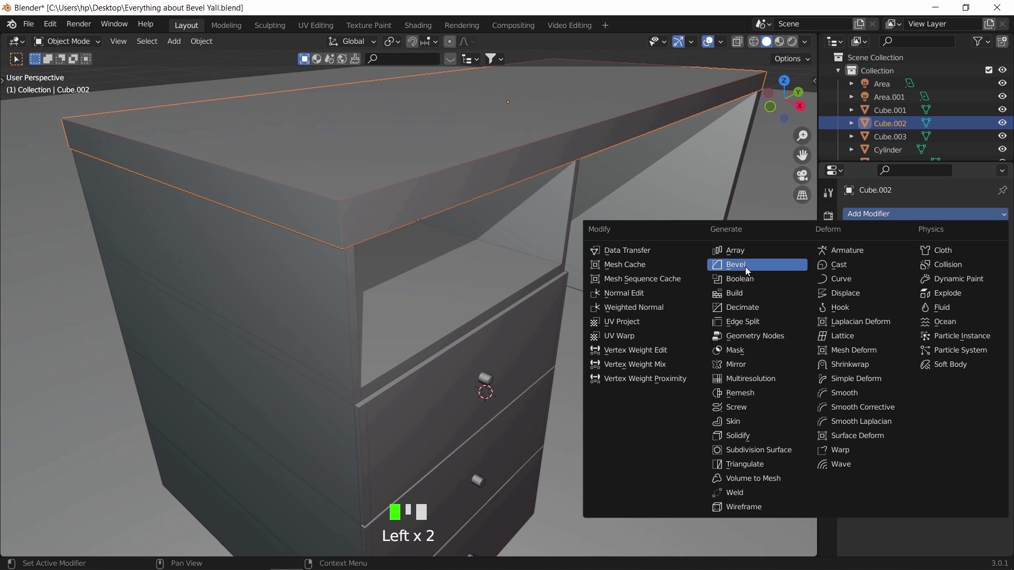
left_click(769, 265)
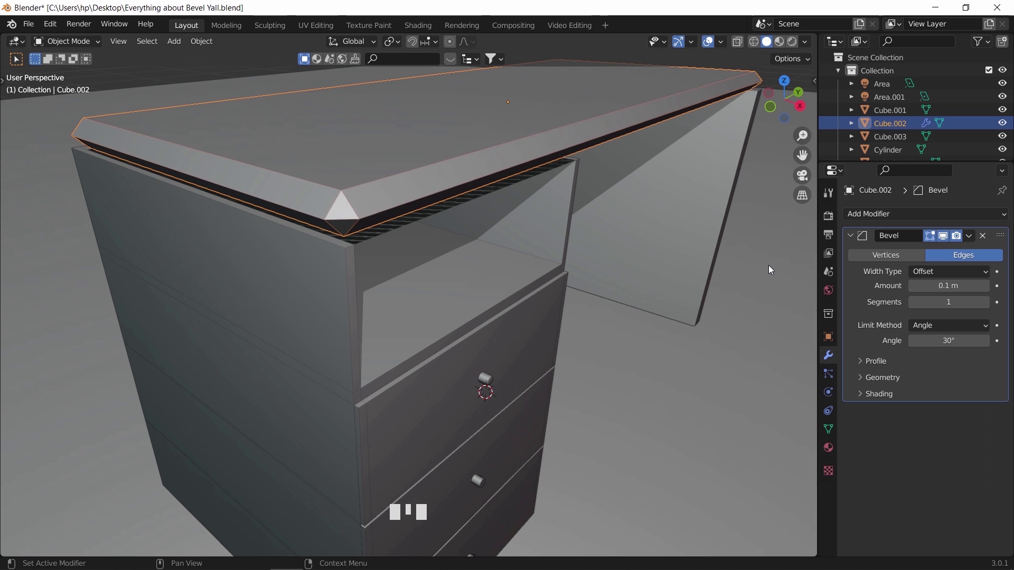
Step: Set the desk top's Bevel modifier Amount to 0.001 m and Segments to 3
left_click(942, 286)
type("0.01")
key("Return")
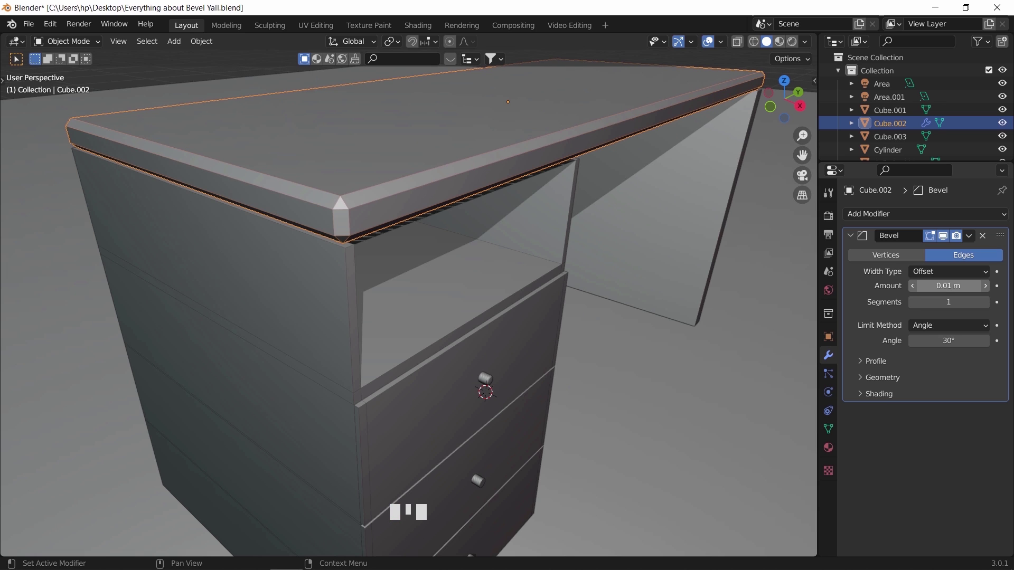
left_click(942, 285)
type("0.001")
key("Return")
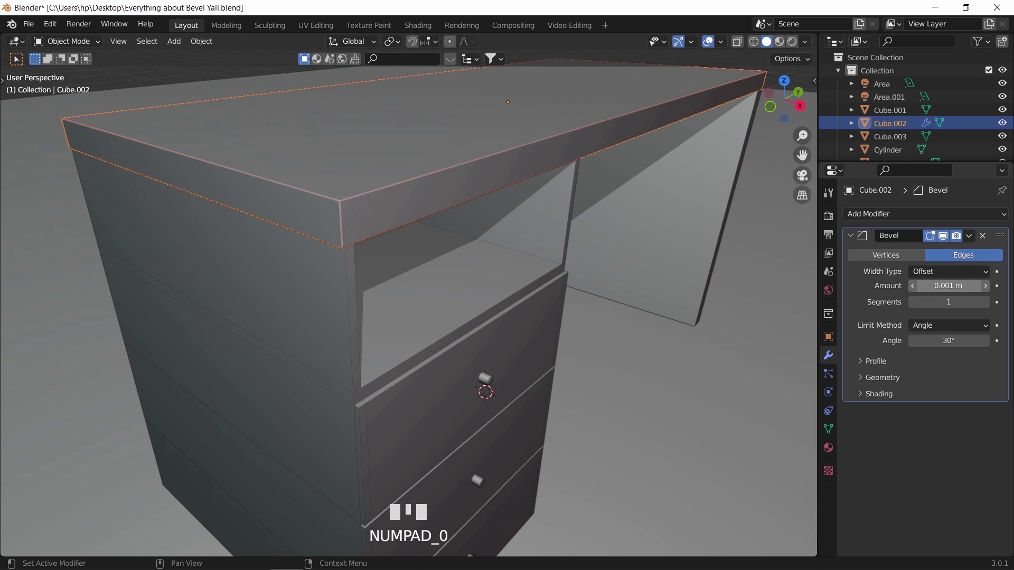
left_click_drag(802, 136, 802, 179)
middle_click_drag(387, 199, 437, 266, "shift")
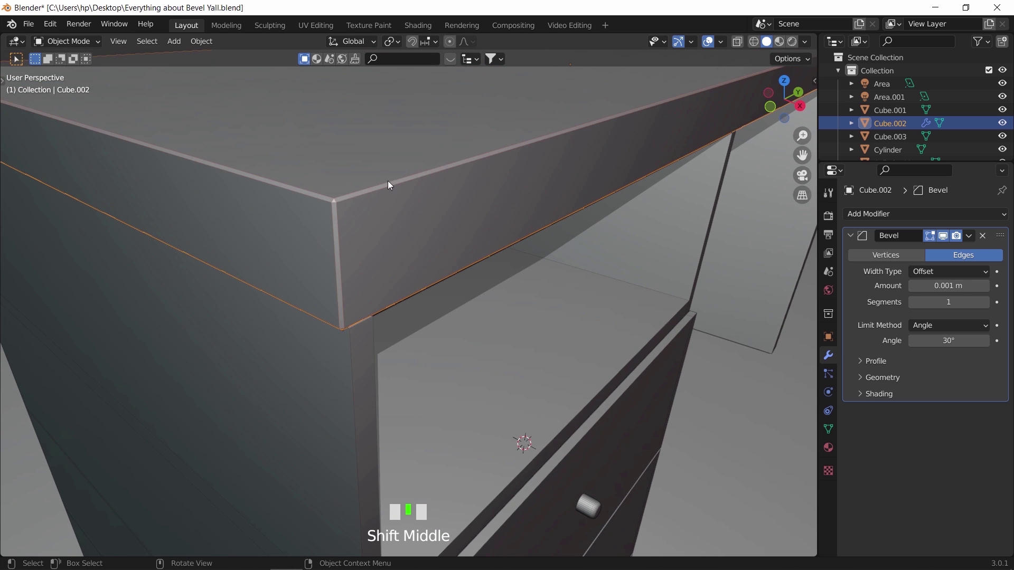
left_click(986, 303)
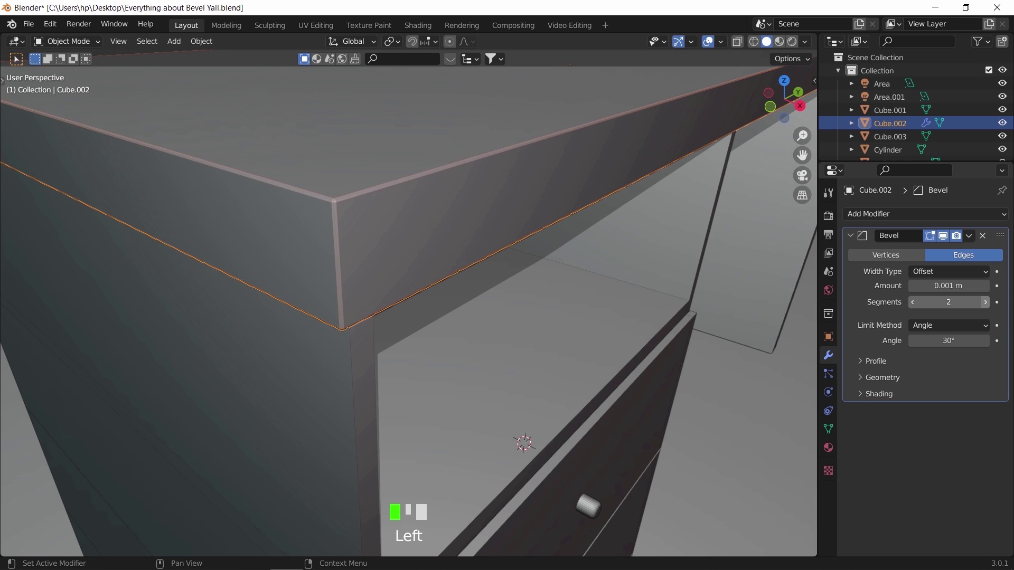
left_click(986, 302)
left_click(986, 303)
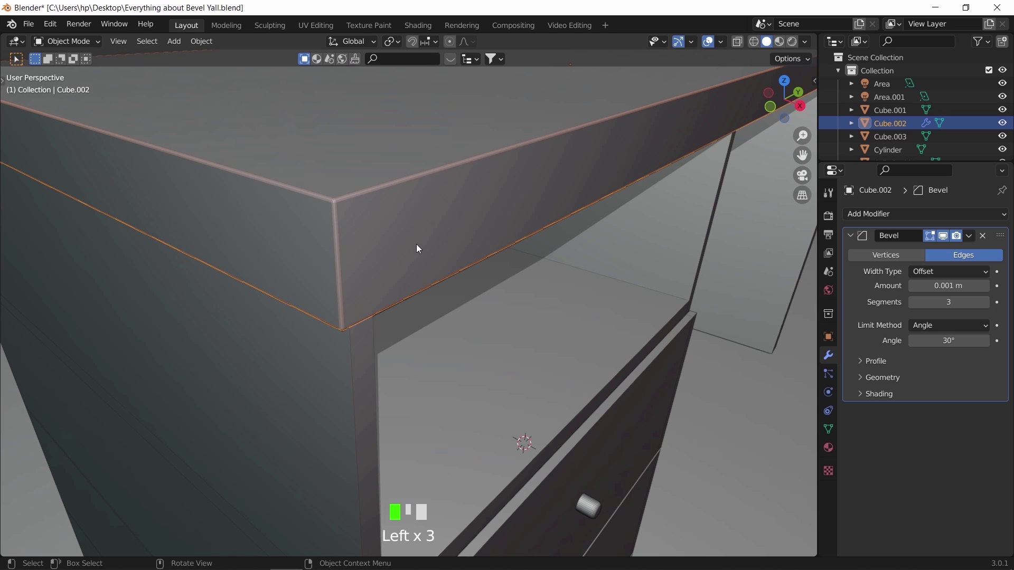
Step: Select the drawer pedestal and apply its scale
scroll(446, 181, "down", 5)
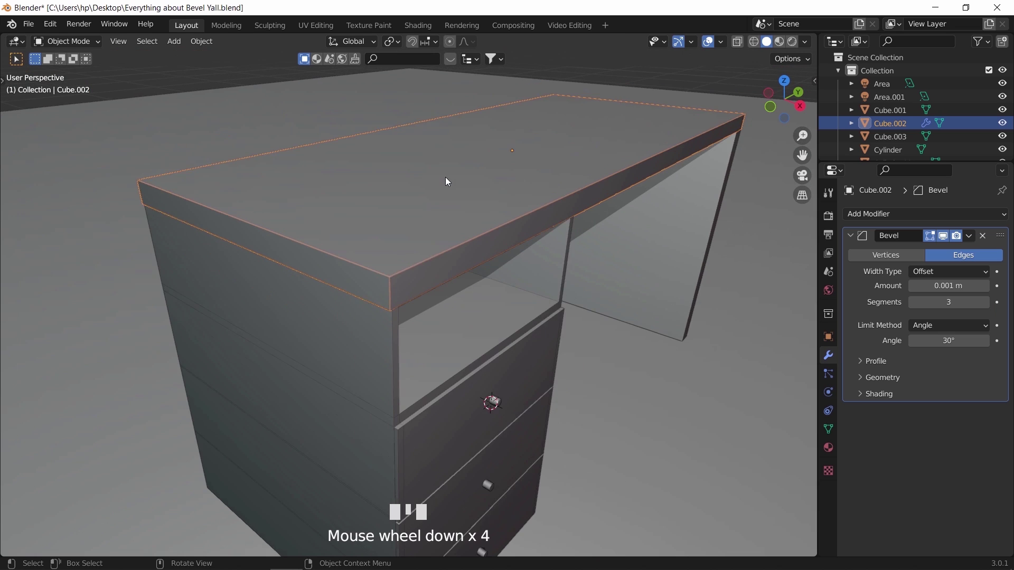
left_click(393, 377)
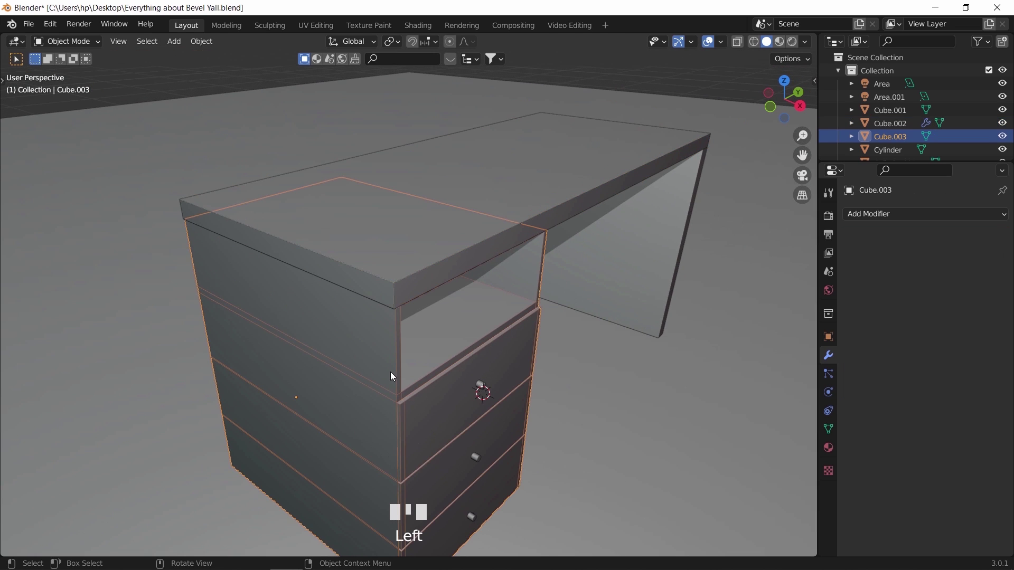
key("ctrl+a")
left_click(413, 357)
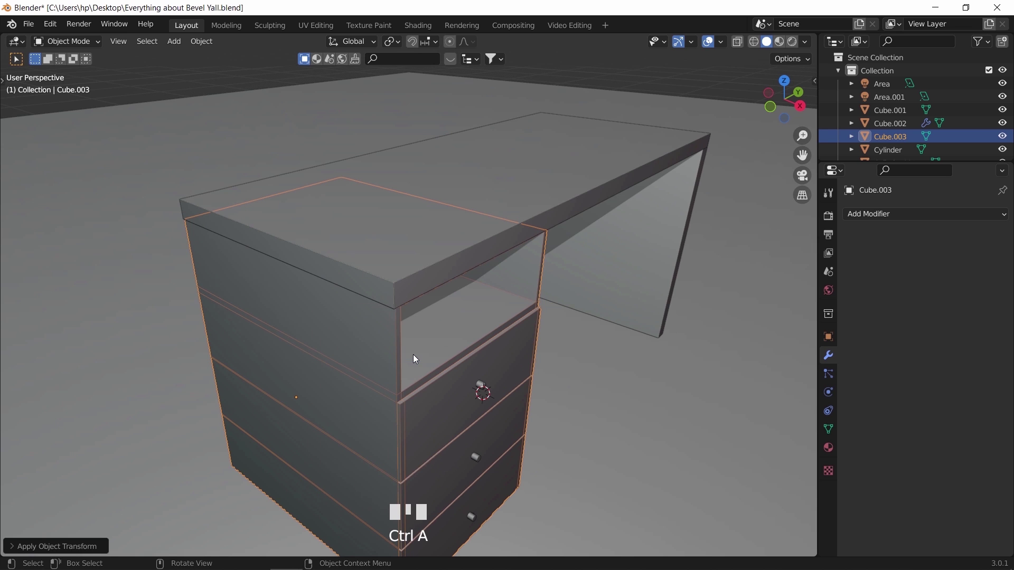
Step: Copy the desk top's Bevel modifier onto the pedestal with Ctrl+L > Copy Modifiers
scroll(422, 258, "up", 1)
left_click(423, 259, "shift")
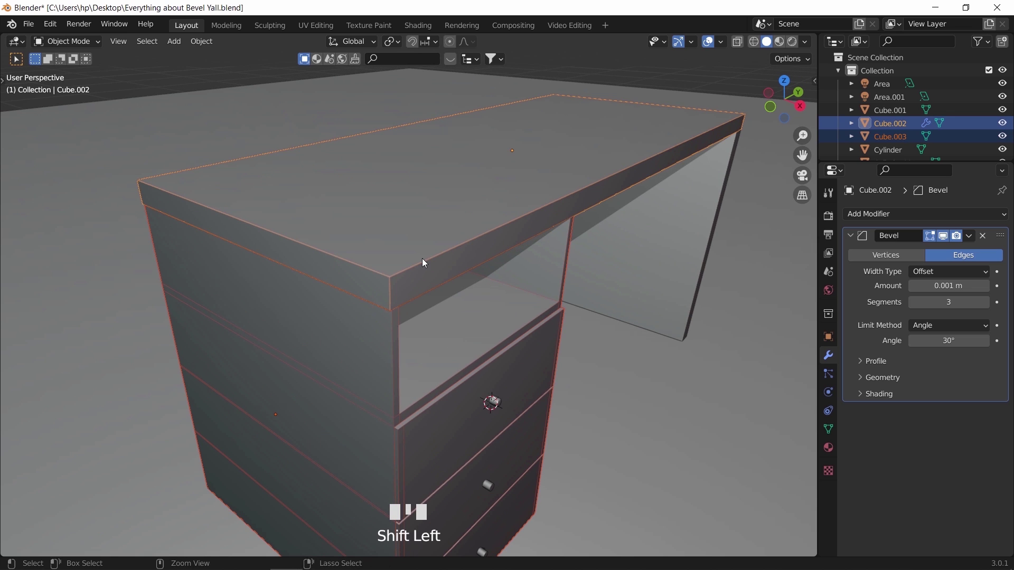
key("ctrl+l")
mouse_move(420, 265)
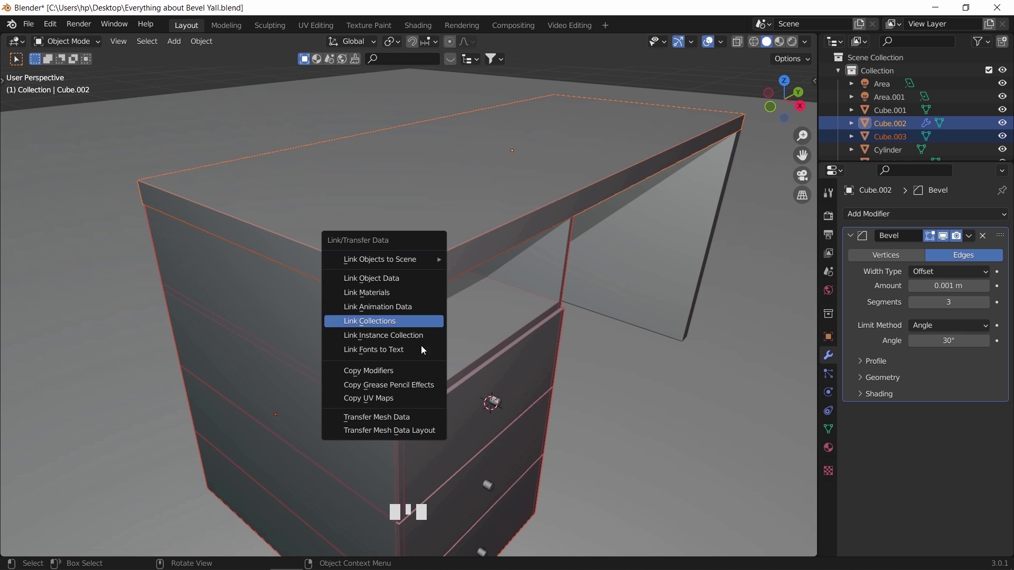
left_click(416, 371)
left_click(412, 325)
scroll(412, 325, "up", 4)
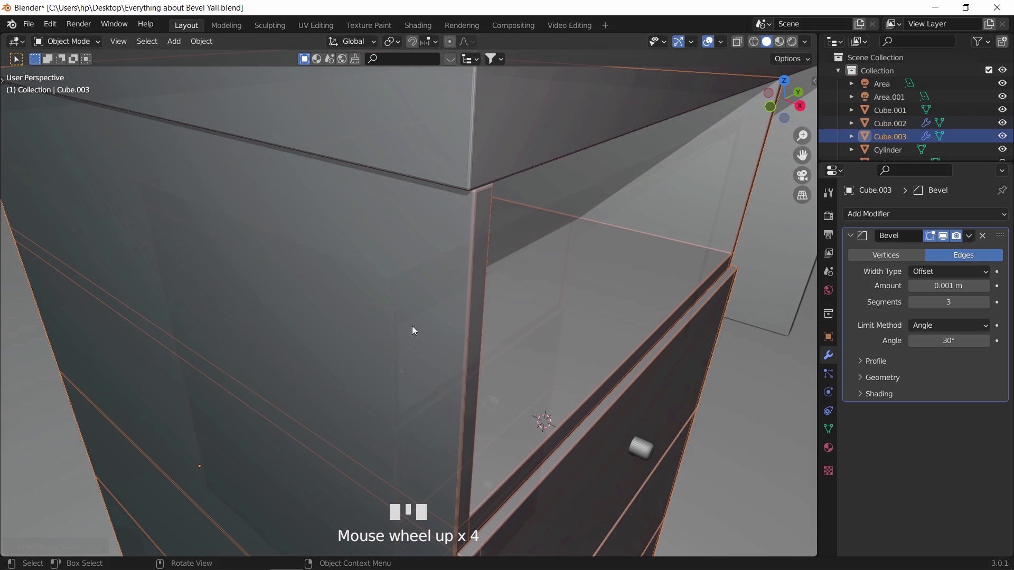
Step: Expand the pedestal Bevel modifier's Geometry subpanel and toggle Clamp Overlap off and back on
scroll(412, 325, "down", 4)
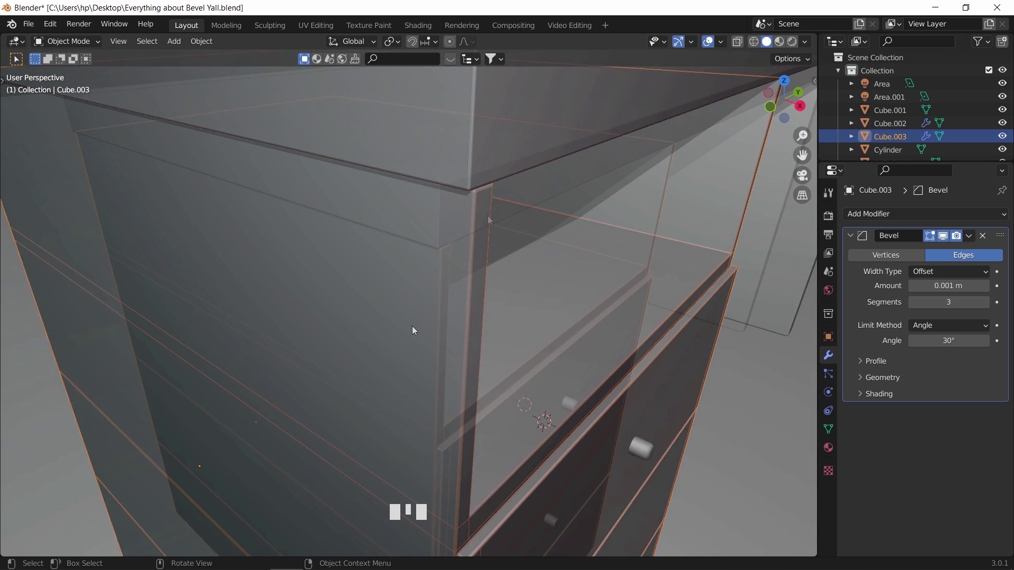
left_click(899, 378)
scroll(888, 341, "down", 2)
left_click(915, 455)
left_click(915, 455)
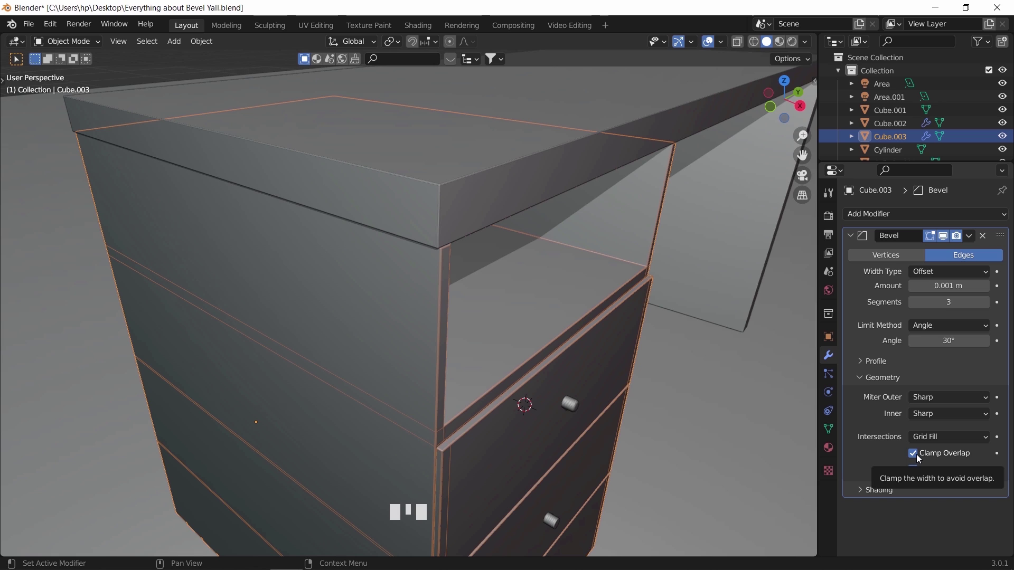
scroll(512, 187, "down", 3)
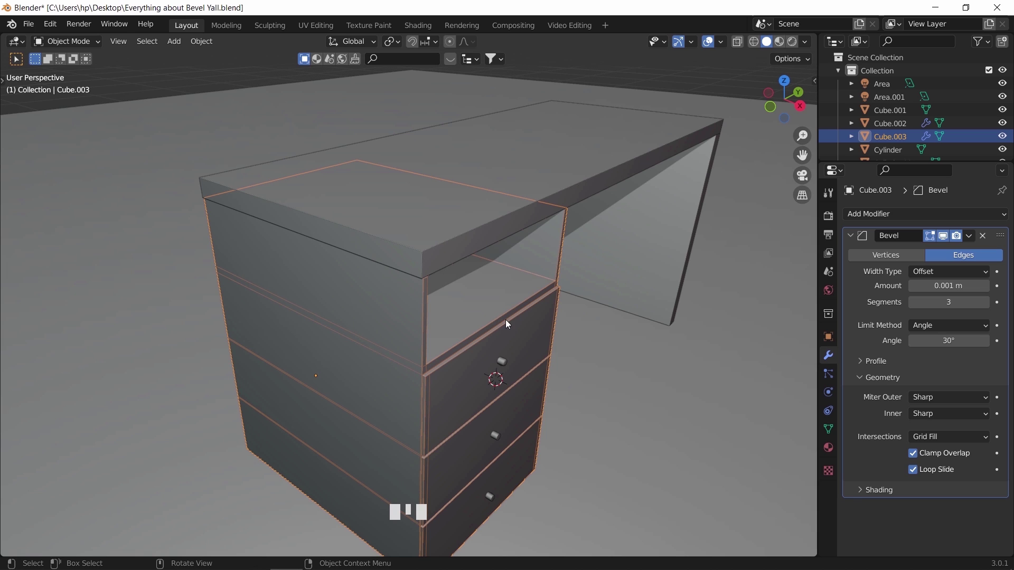
Step: Remove the pedestal's Bevel modifier, keeping Cycles as the render engine
left_click(985, 236)
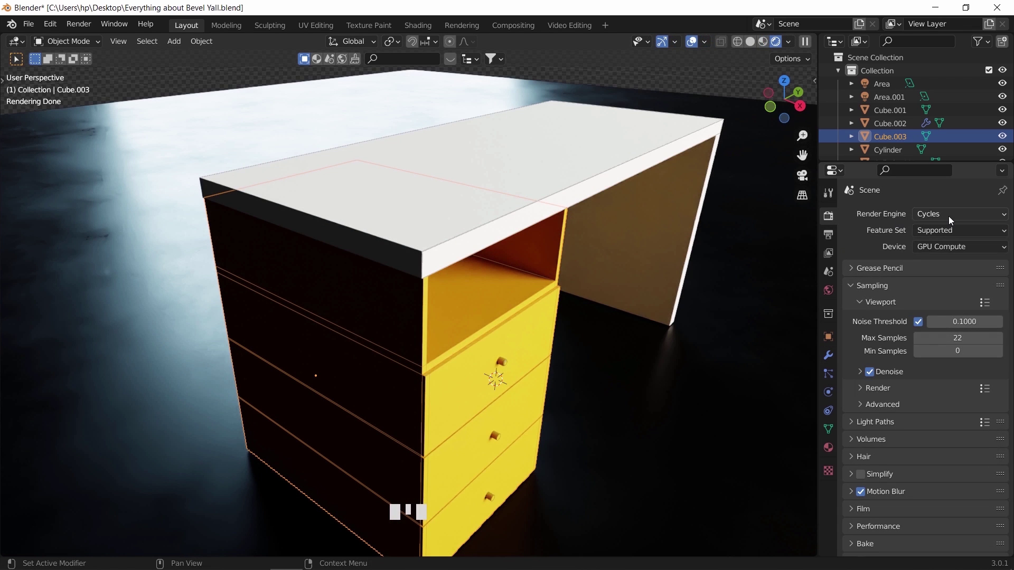
left_click(948, 216)
left_click(949, 216)
Step: Split the view vertically and make the new left area a Shader Editor
right_click(782, 556)
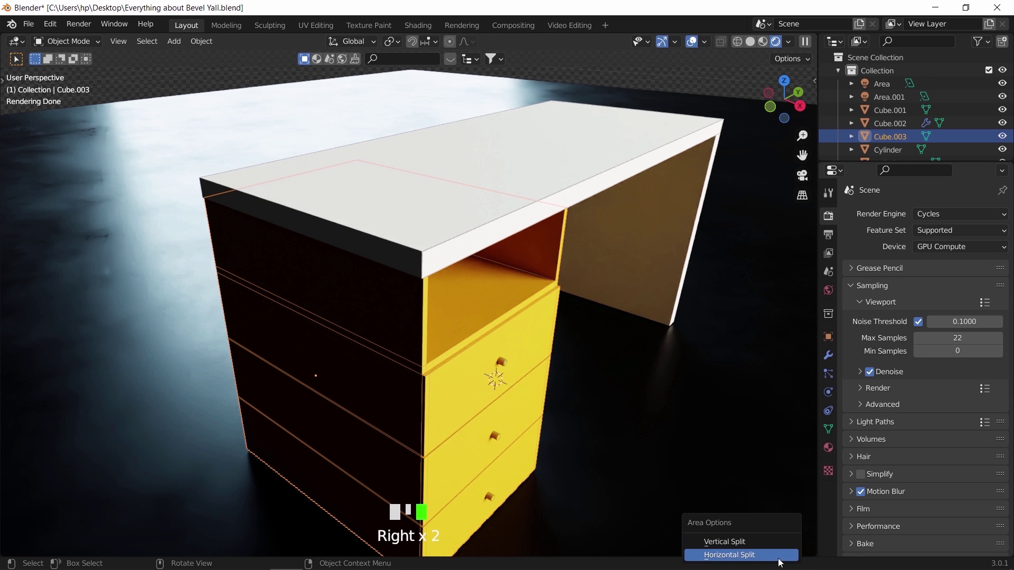
left_click(729, 540)
left_click(405, 466)
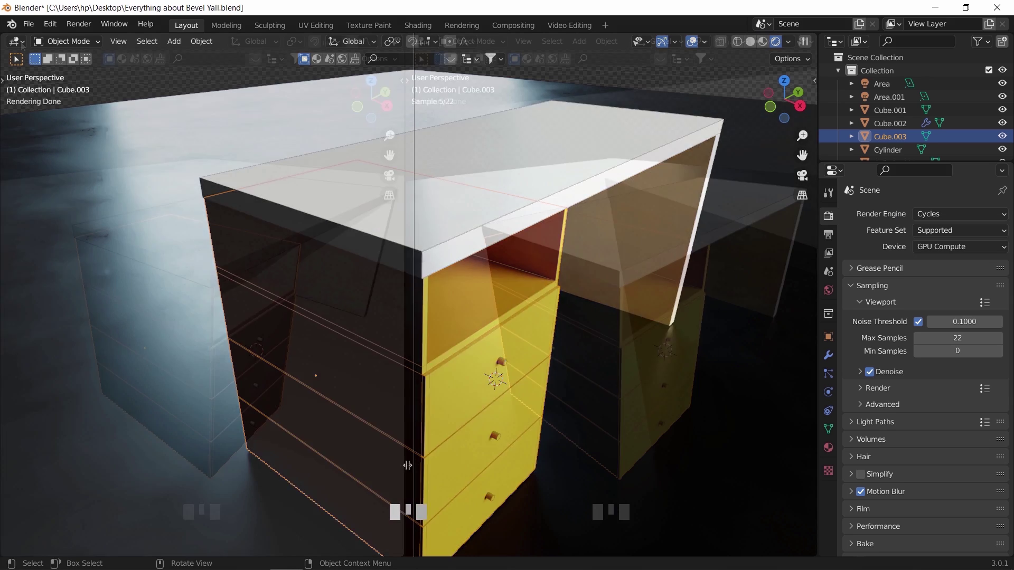
left_click(16, 41)
left_click(48, 165)
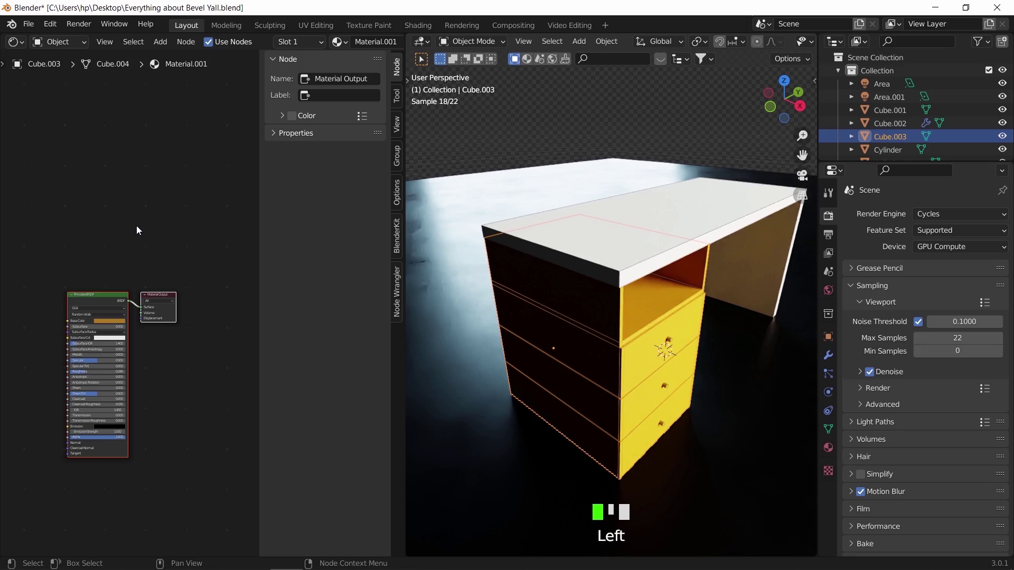
Step: Hide the Shader Editor sidebar and frame the drawers in the 3D view
key("n")
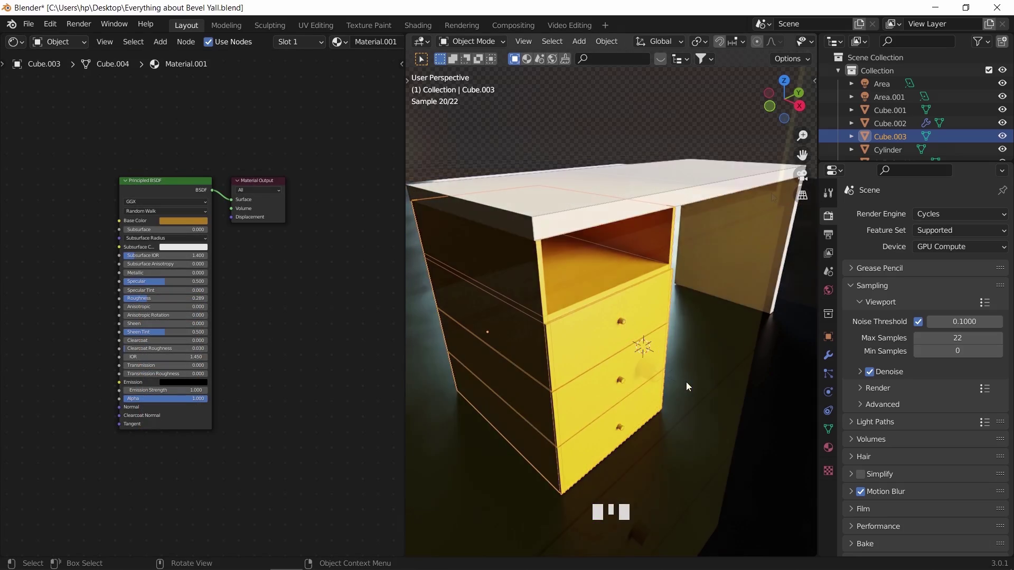
scroll(686, 382, "up", 5)
middle_click_drag(555, 348, 142, 401, "shift")
scroll(82, 367, "up", 6)
Step: Add a Bevel node and link its Normal output to the Principled BSDF's Normal input
key("shift+a")
left_click(82, 367)
type("bevel")
key("Return")
left_click(47, 377)
left_click_drag(110, 375, 203, 400)
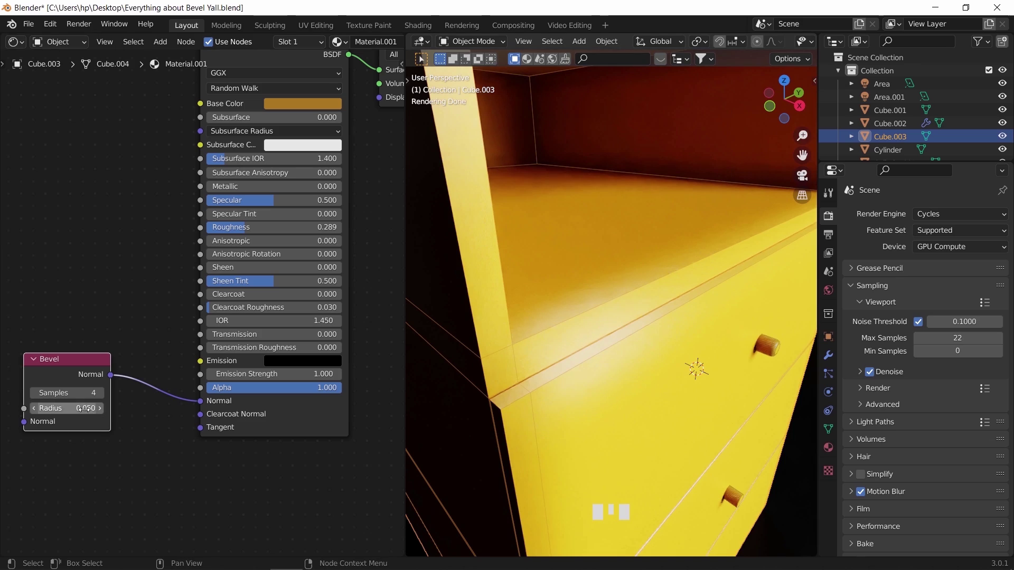
left_click(66, 409)
Step: Set the Bevel node's Radius to 0.01 and its Samples to 8
type("0.")
type("01")
key("Return")
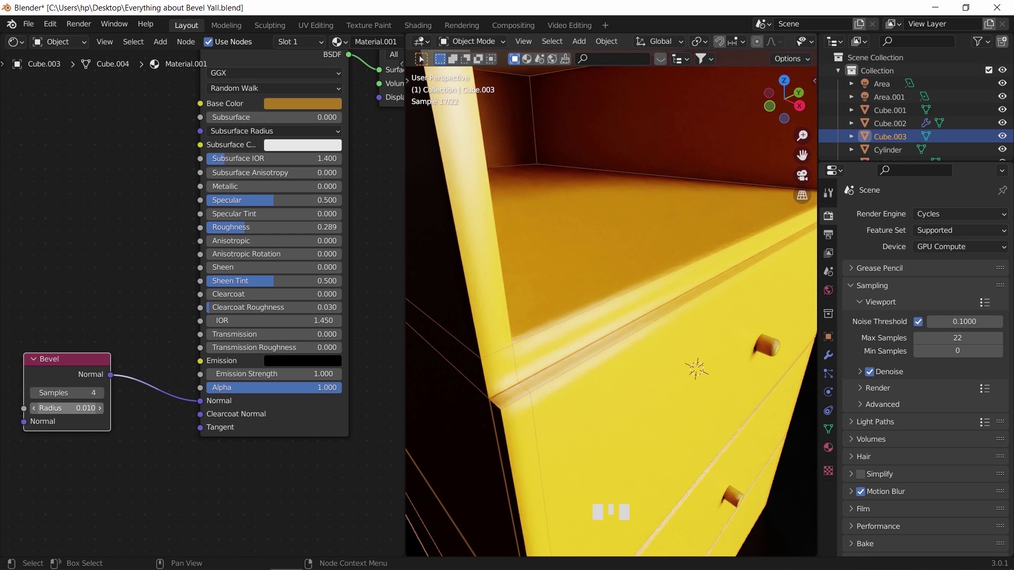
left_click(66, 393)
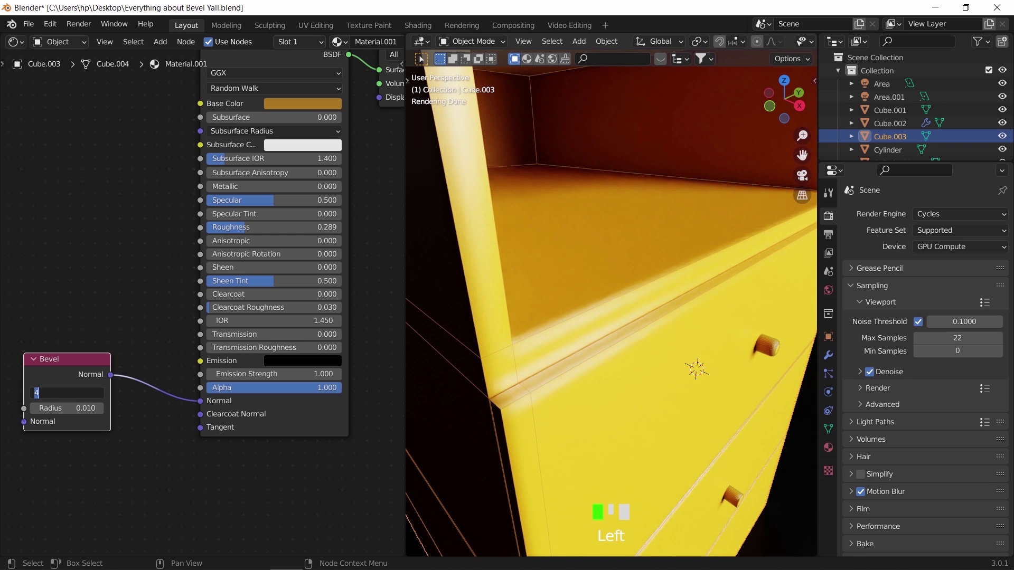
type("8")
key("Return")
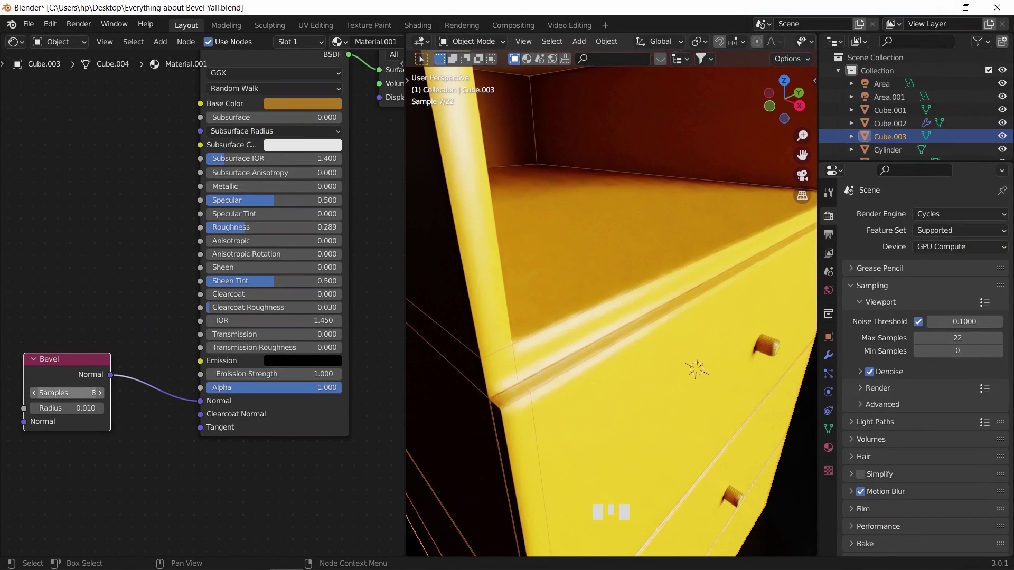